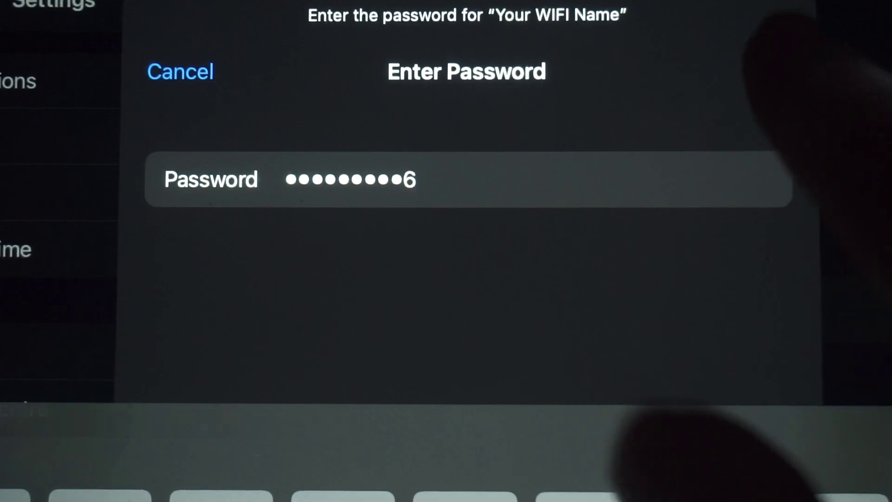
Join the 'Your WIFI Name' network using the password from the router label.
left_click(768, 70)
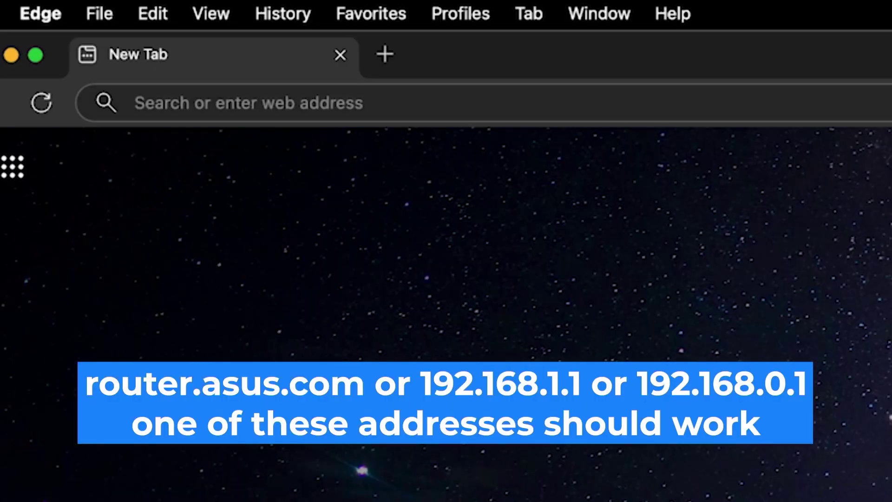
Load the router address 192.168.0.1 in Edge's address bar.
left_click(135, 102)
type("192")
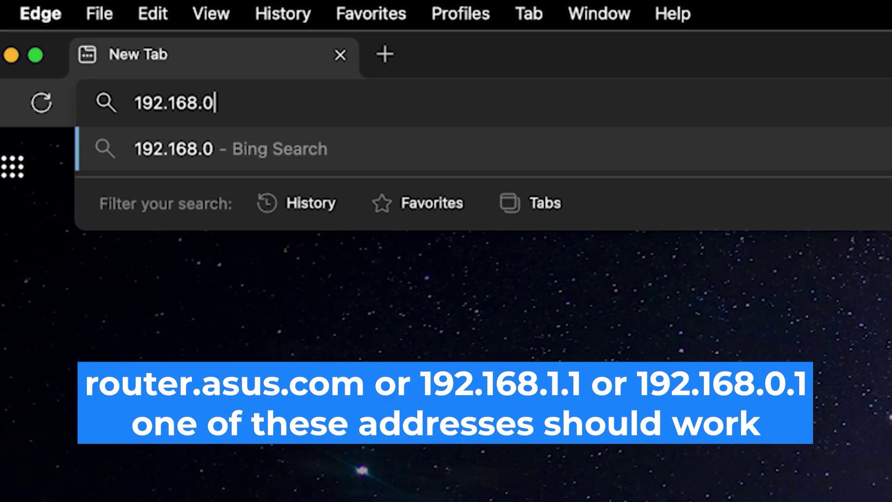
type(".1")
key("Return")
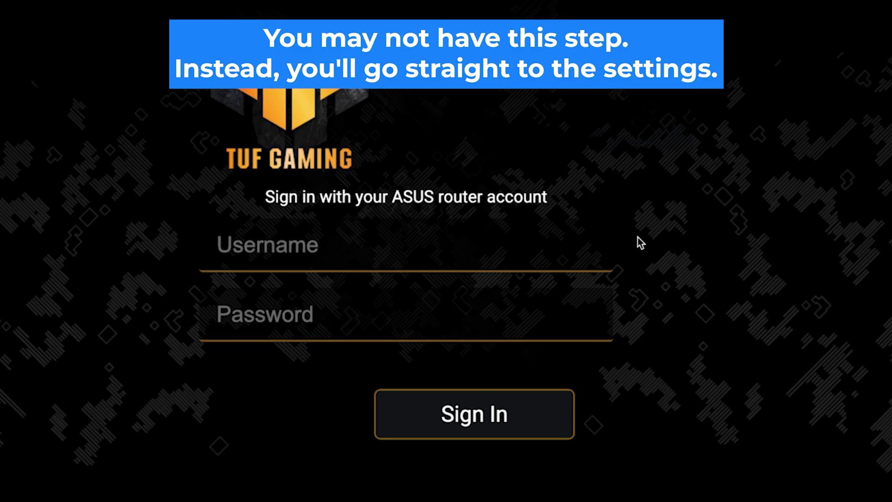
Sign in with username admin and the default password.
left_click(547, 257)
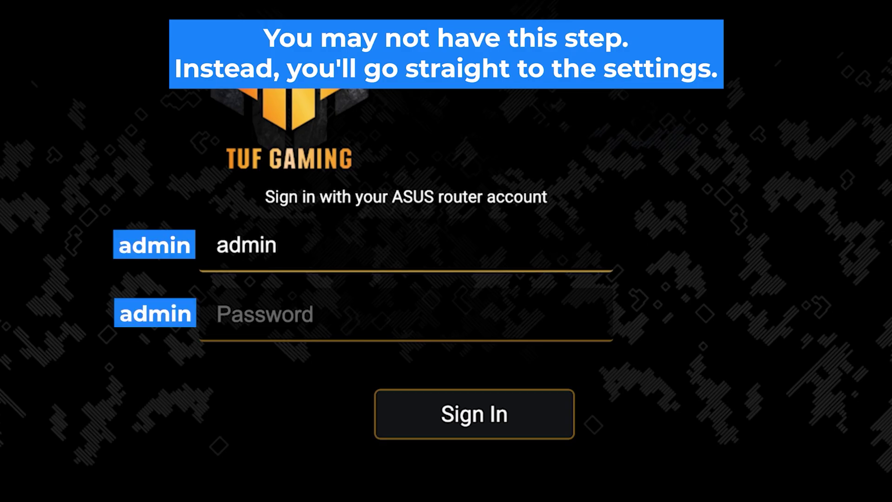
key("Tab")
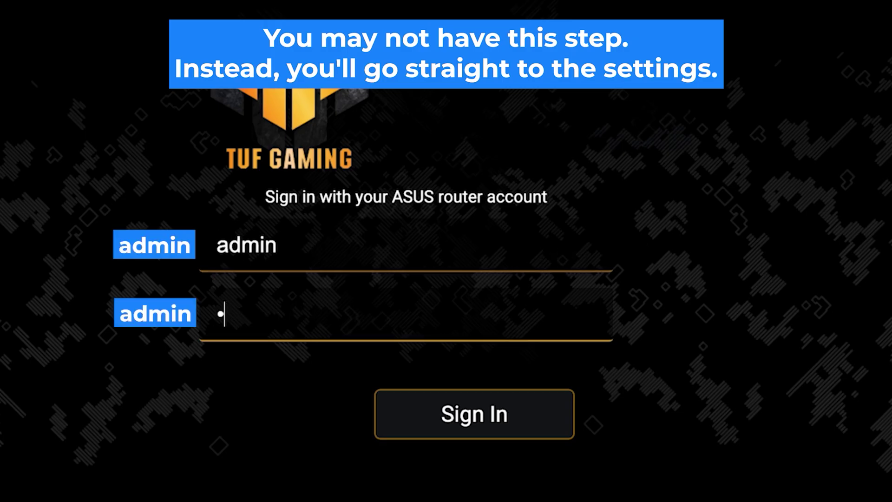
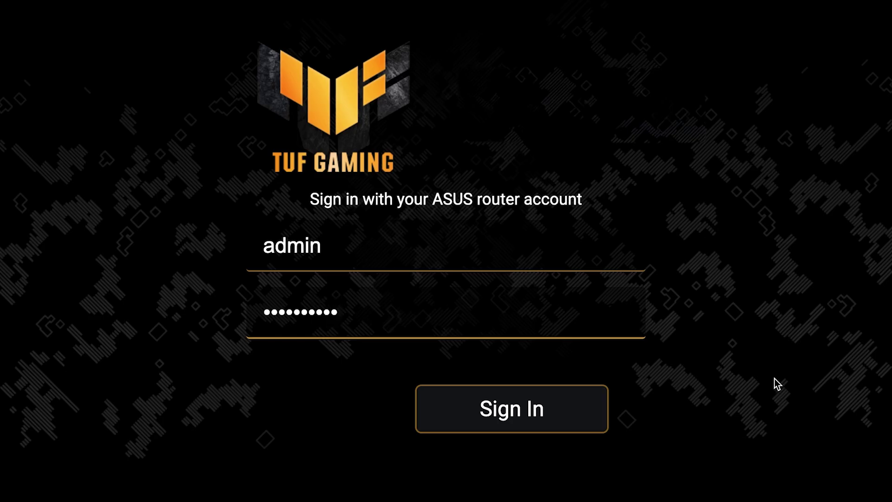
left_click(517, 421)
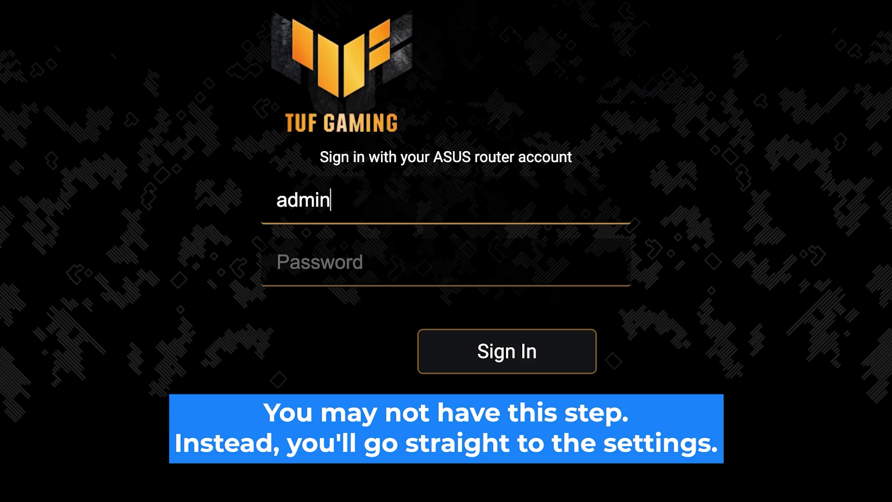
Re-enter the password and sign in again after the first attempt fails.
left_click(279, 261)
type("a")
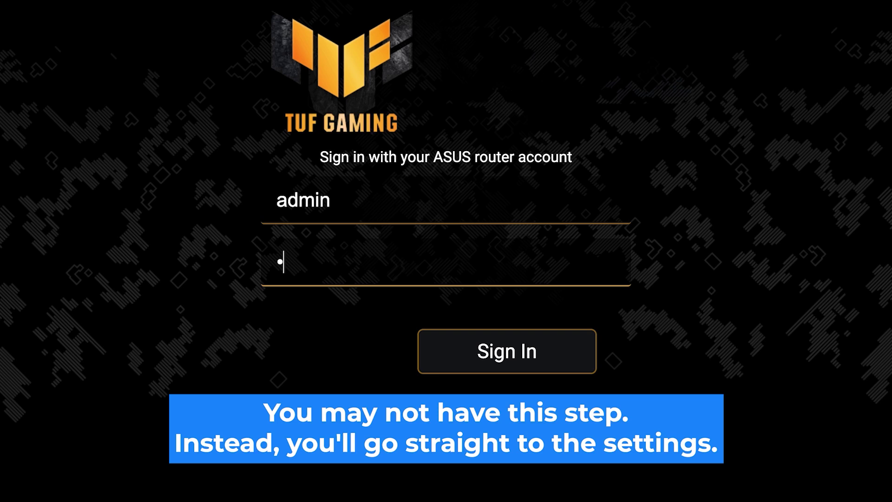
type("•••••••••")
left_click(512, 364)
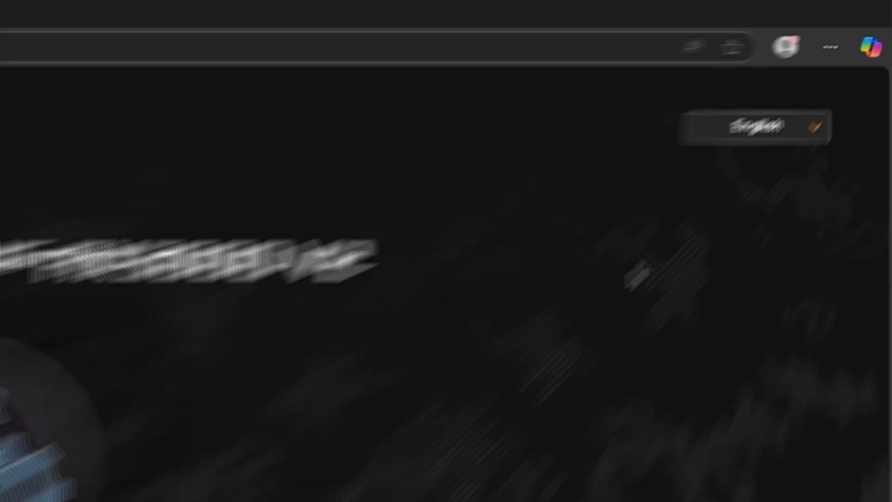
Check the interface language list, then answer No to the special ISP requirement.
left_click(845, 80)
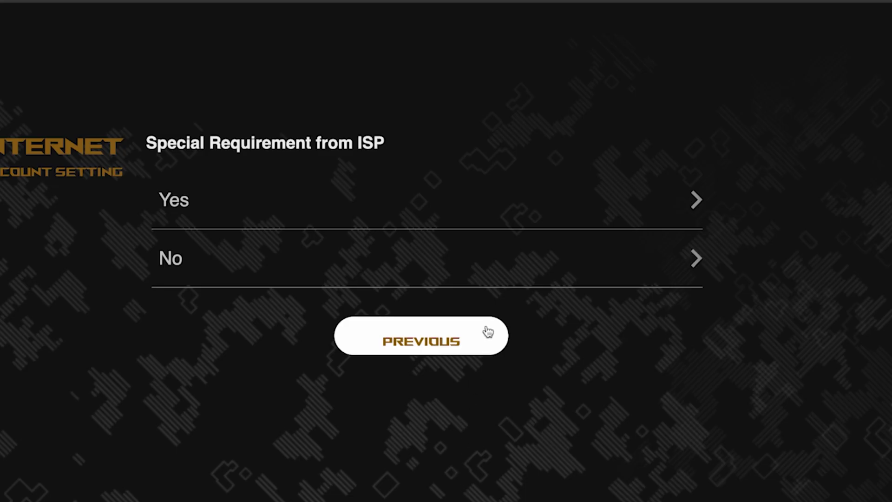
left_click(249, 261)
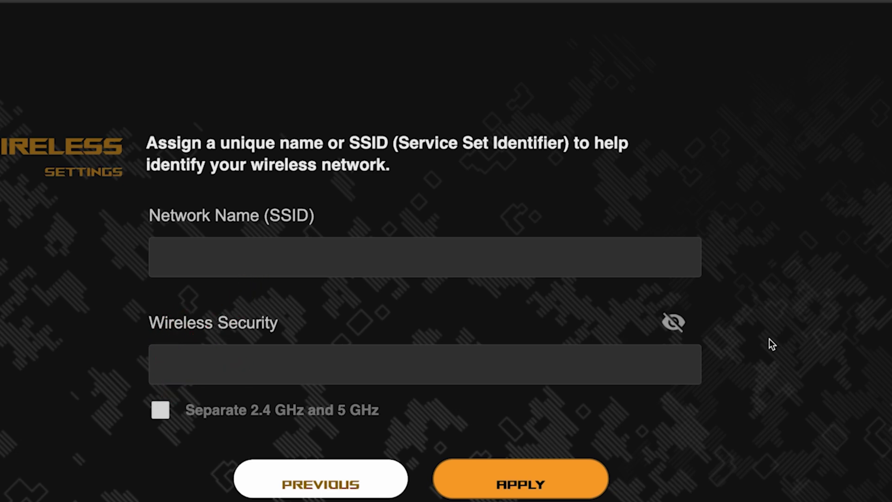
Enable separate 2.4 GHz and 5 GHz networks and name the network asus.
left_click(160, 412)
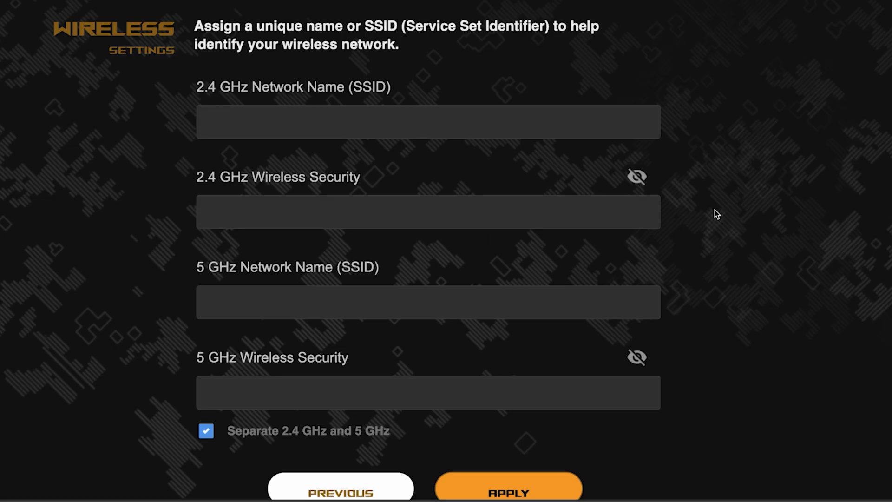
left_click(392, 122)
type("a")
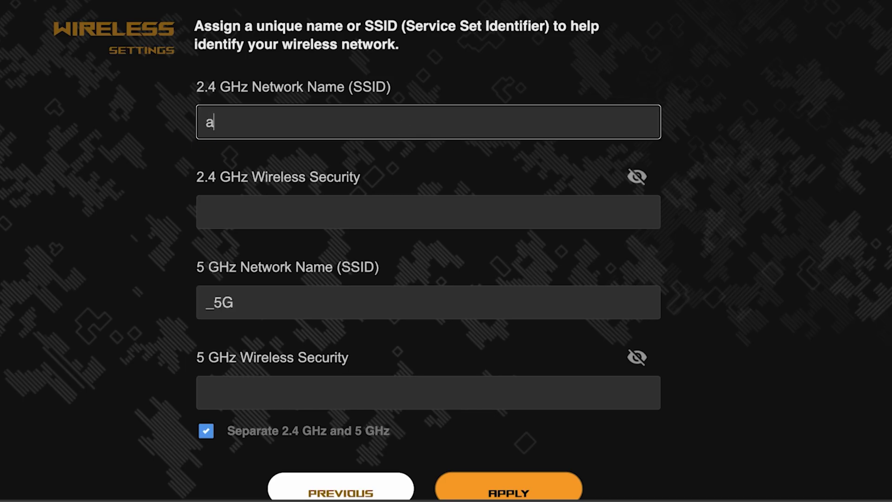
type("sus")
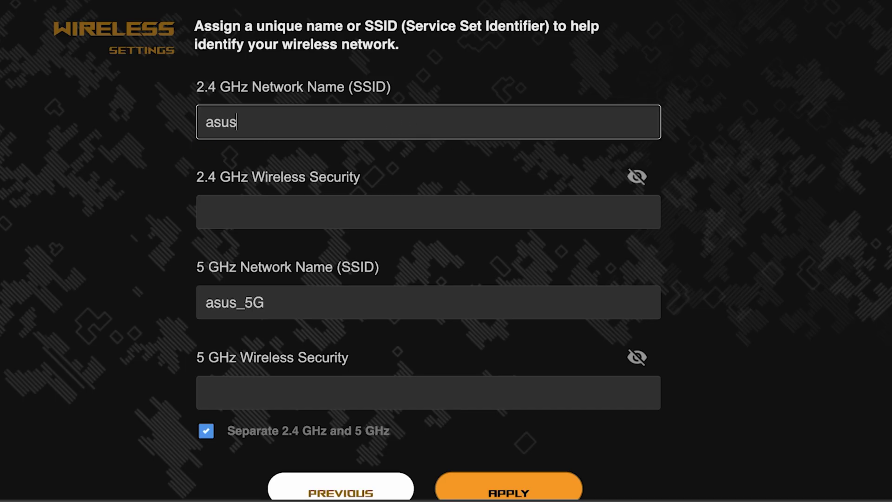
Enter a ten-character Wi-Fi password, verify it, and apply the wireless settings.
left_click(341, 205)
type("•••••••")
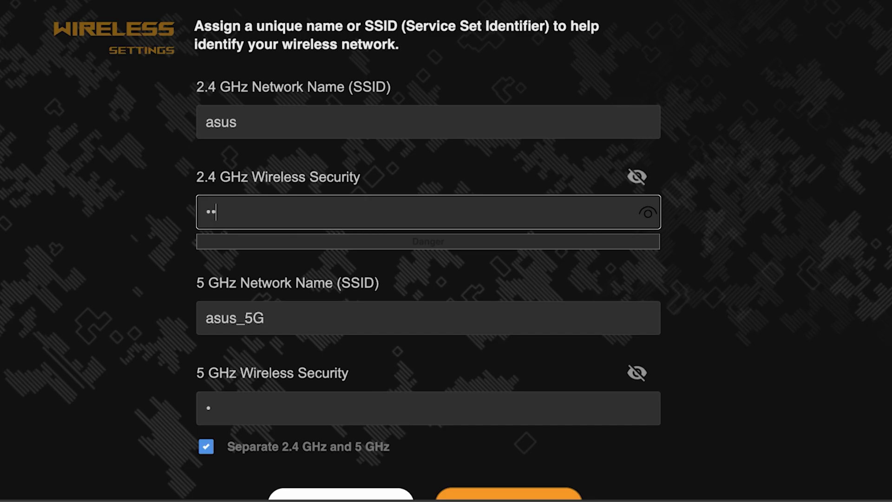
type("•••")
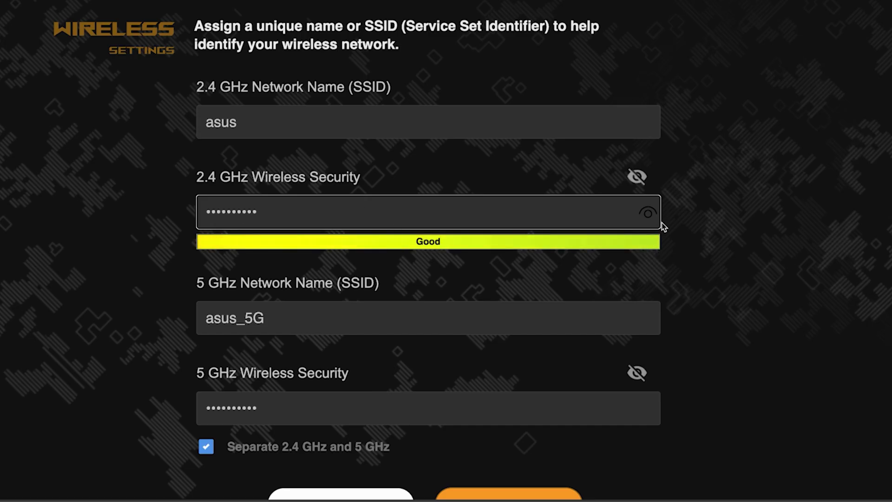
left_click(649, 215)
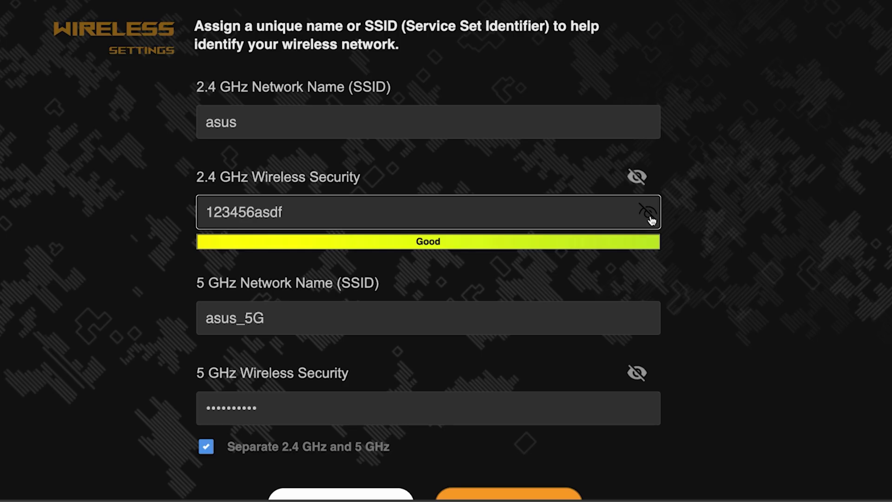
left_click(648, 213)
scroll(723, 271, "down", 5)
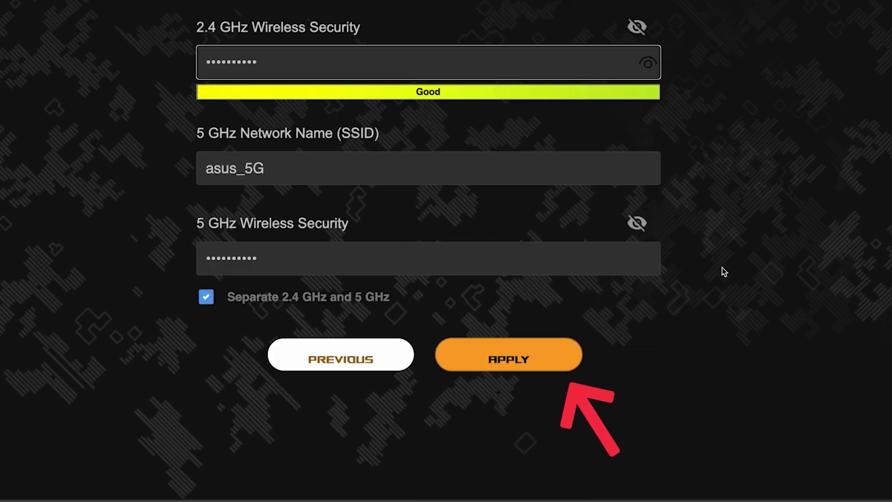
left_click(521, 357)
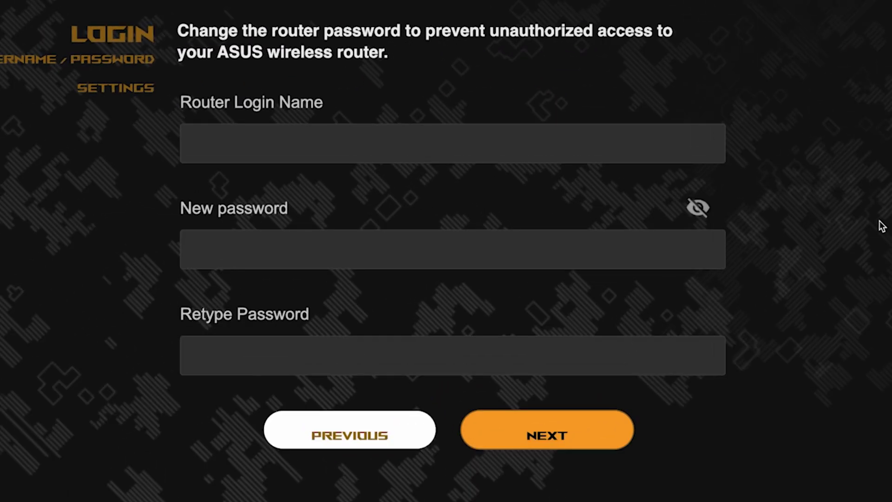
Set router login name admin with a new ten-character password, retyped to confirm, and submit.
left_click(562, 145)
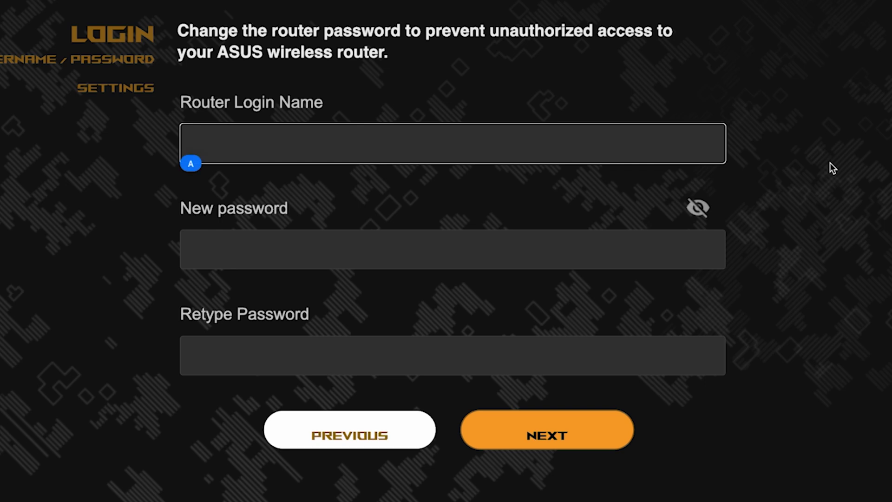
type("admin")
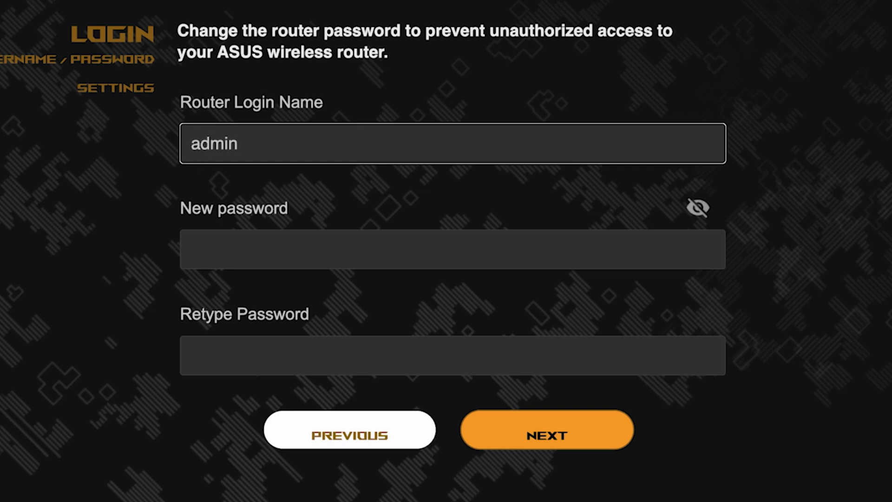
left_click(551, 257)
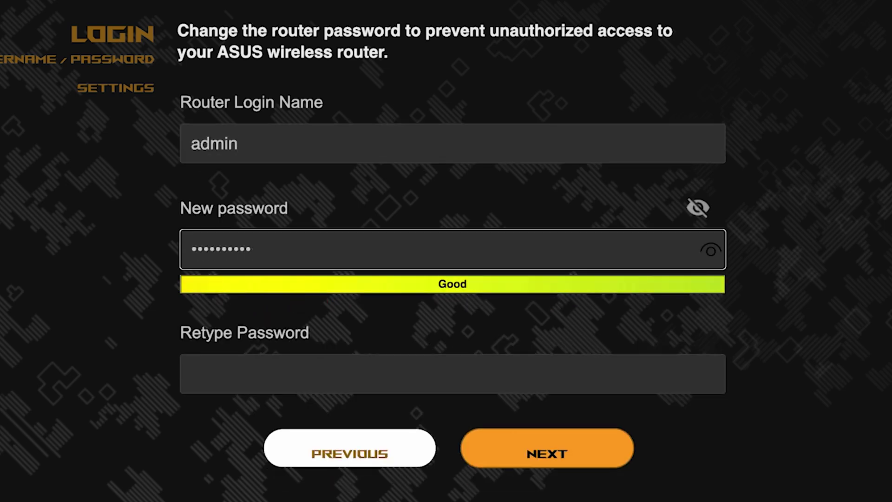
left_click(712, 254)
left_click(607, 375)
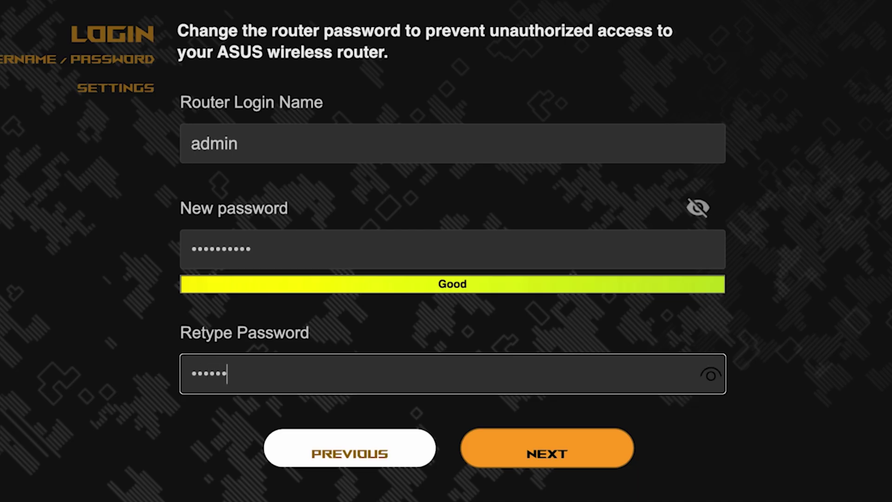
left_click(715, 376)
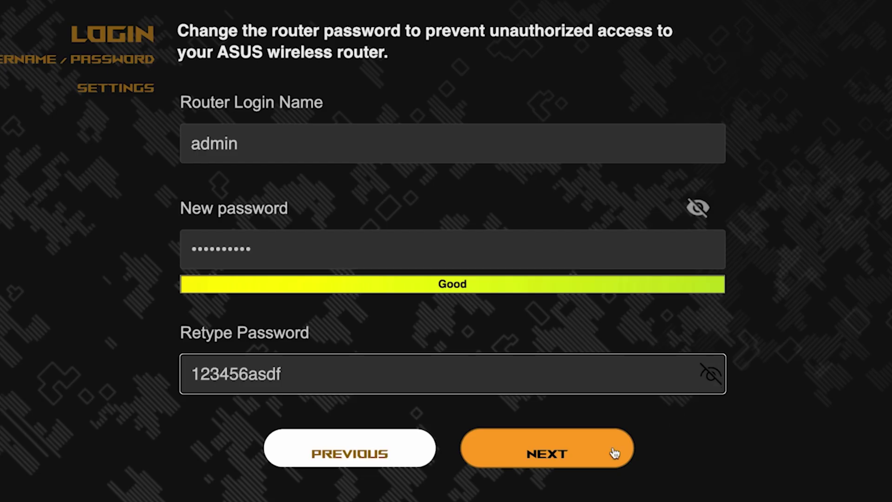
left_click(563, 449)
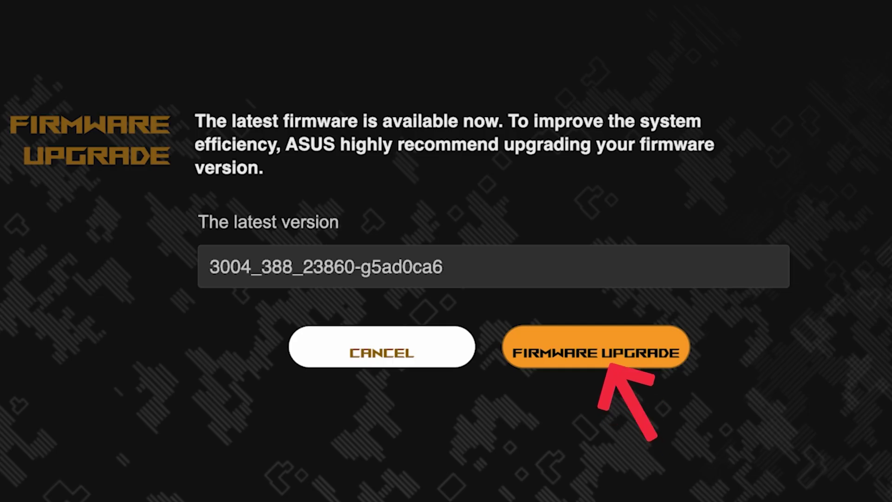
Upgrade to firmware 3004_388_23860-g5ad0ca6, then scroll through the setup summary.
left_click(613, 363)
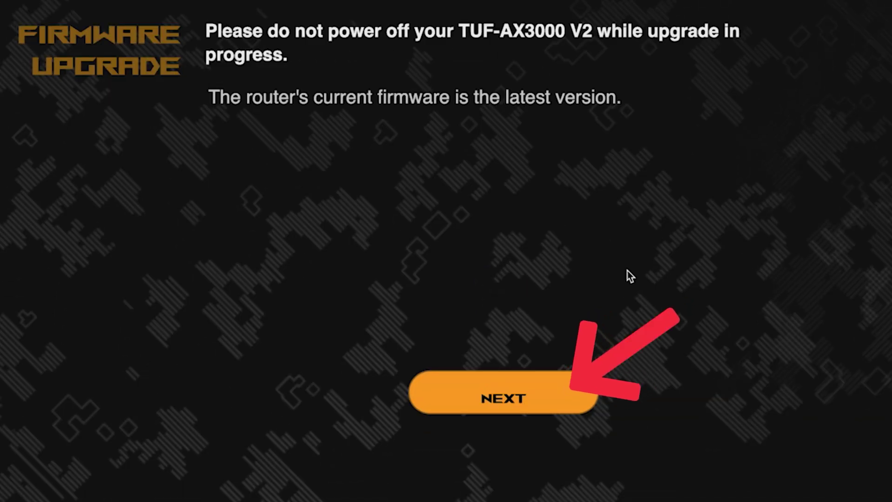
left_click(496, 397)
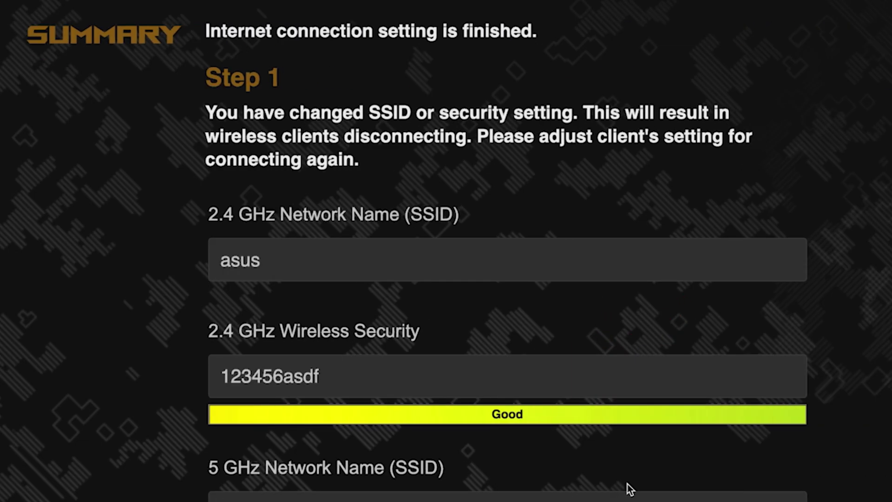
scroll(783, 241, "down", 5)
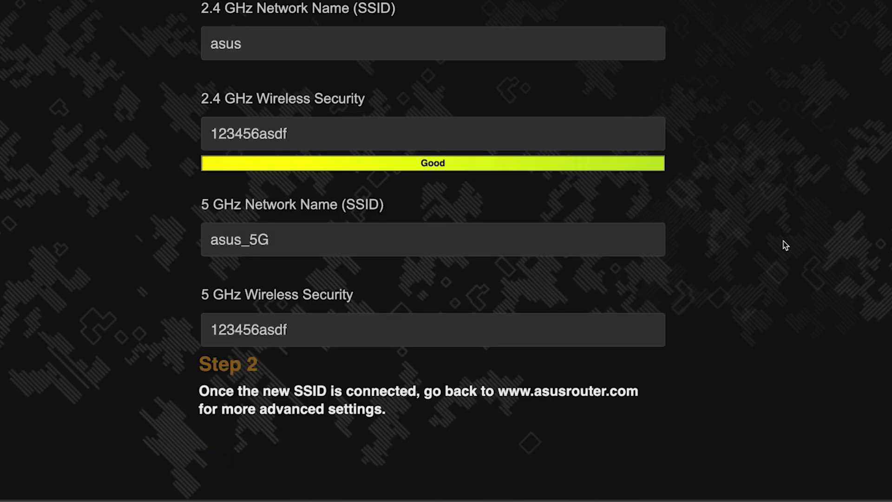
scroll(784, 245, "up", 1)
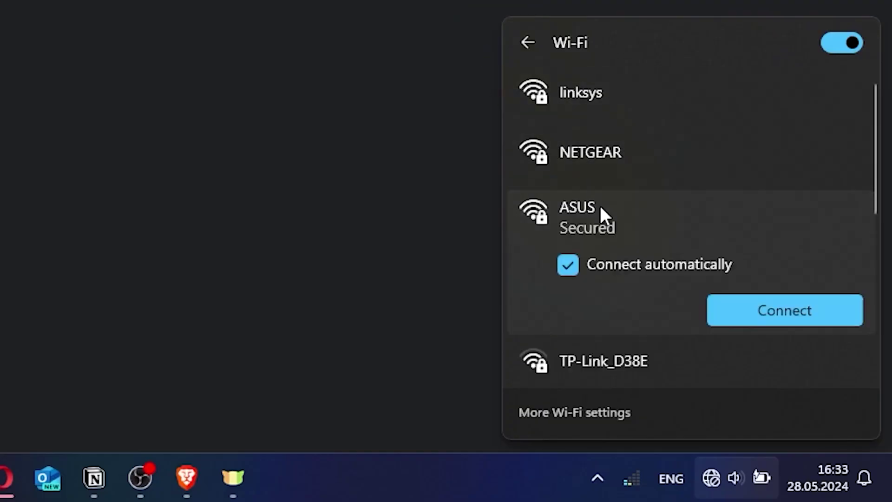
Connect the PC to the ASUS Wi-Fi network by entering its security key.
left_click(752, 310)
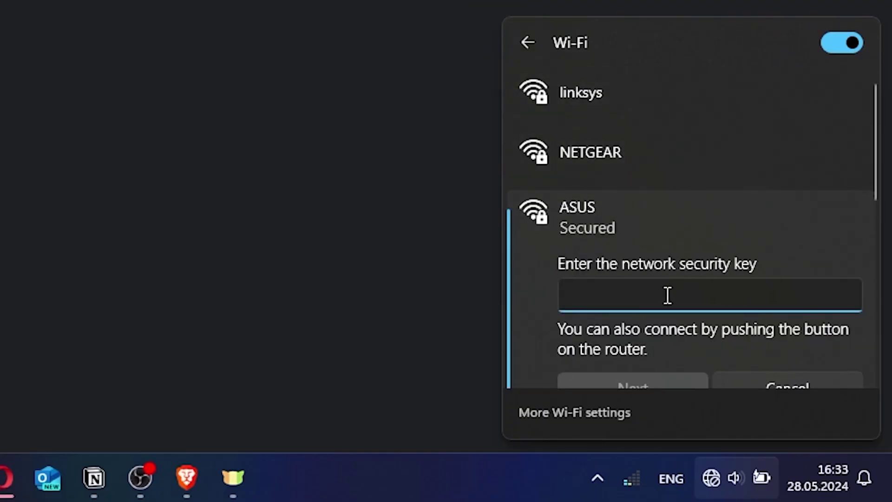
type("●●●●●●●●●")
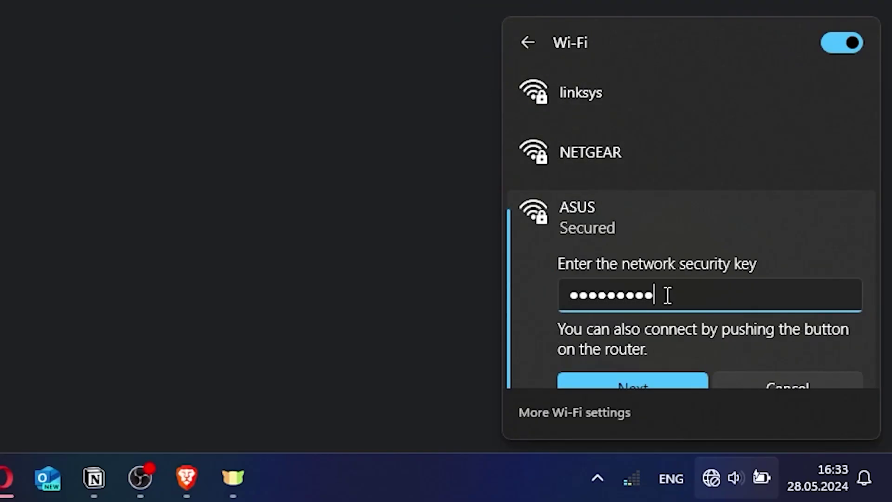
left_click(648, 382)
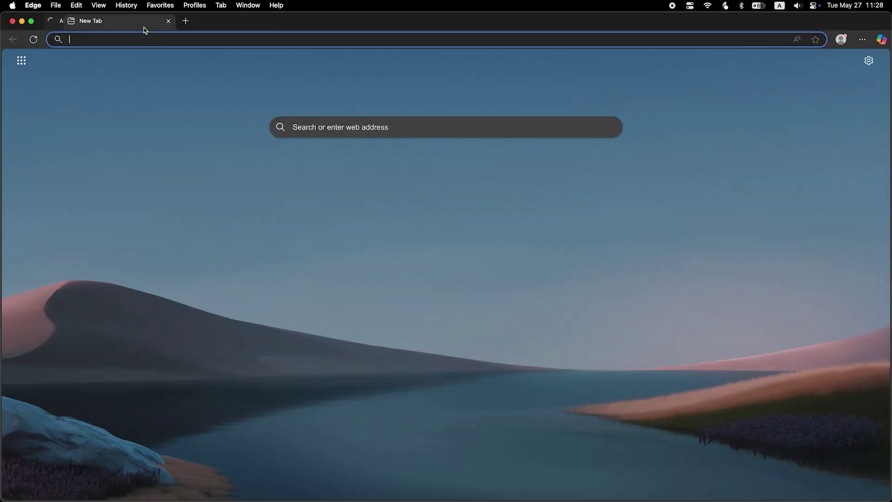
Load asusrouter.com and sign in as admin with the new router password.
type("asusro")
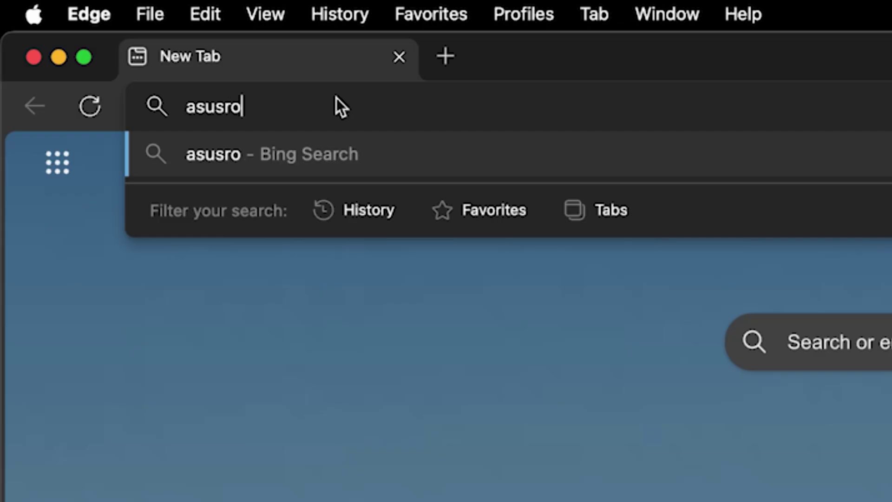
type("uter.com")
key("Return")
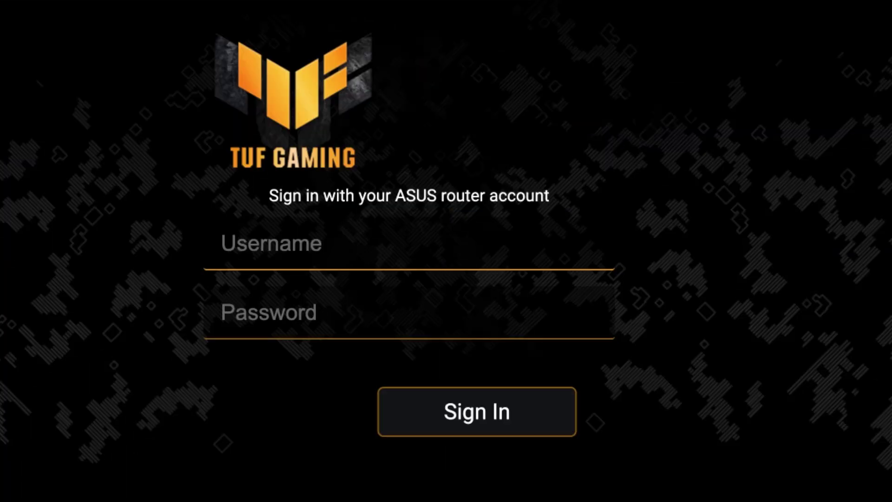
type("admin")
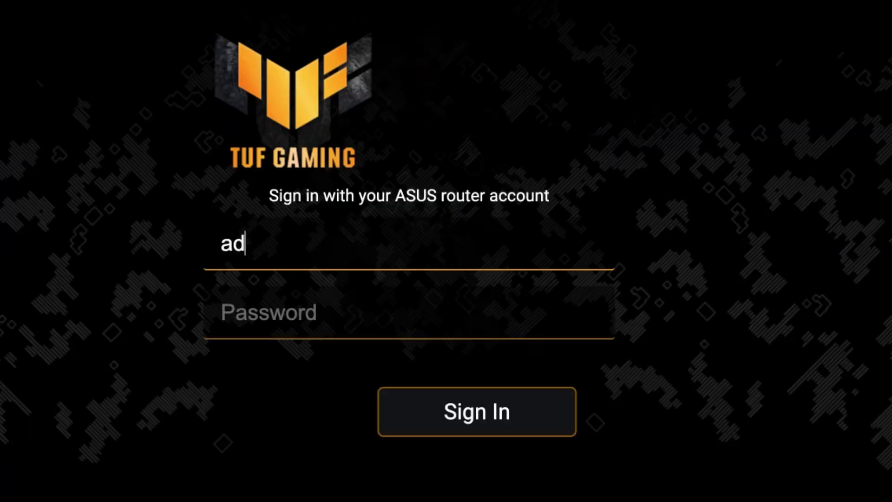
key("Tab")
type("**********")
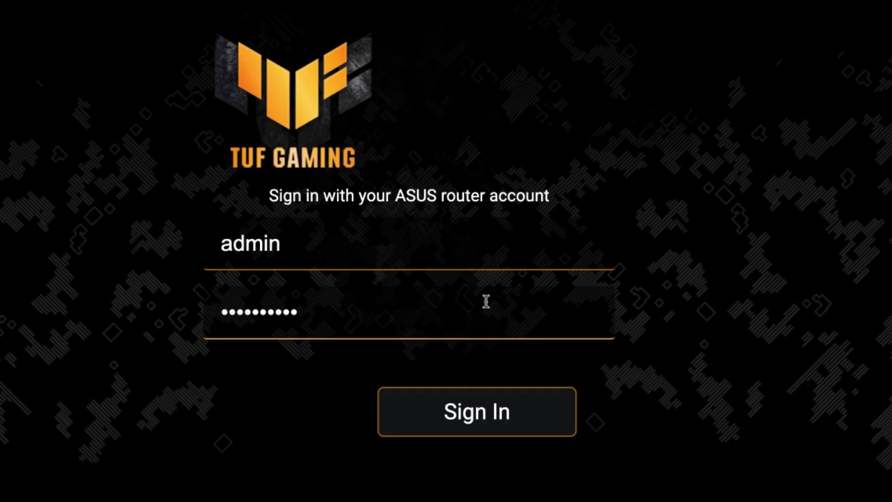
left_click(490, 417)
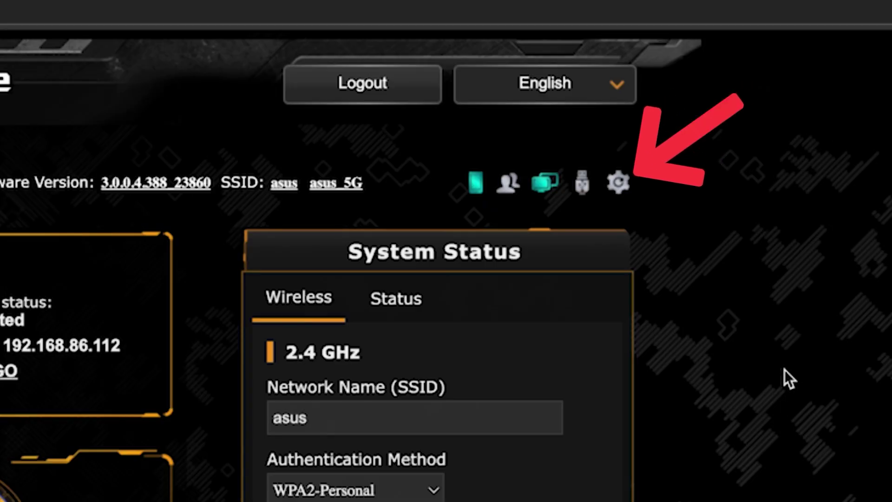
Trigger Reboot the System from the top bar and confirm the restart.
left_click(619, 182)
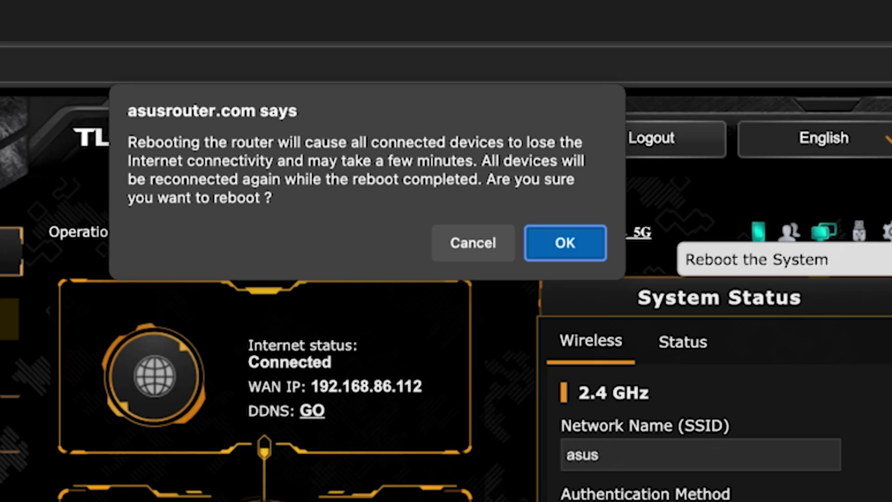
left_click(584, 242)
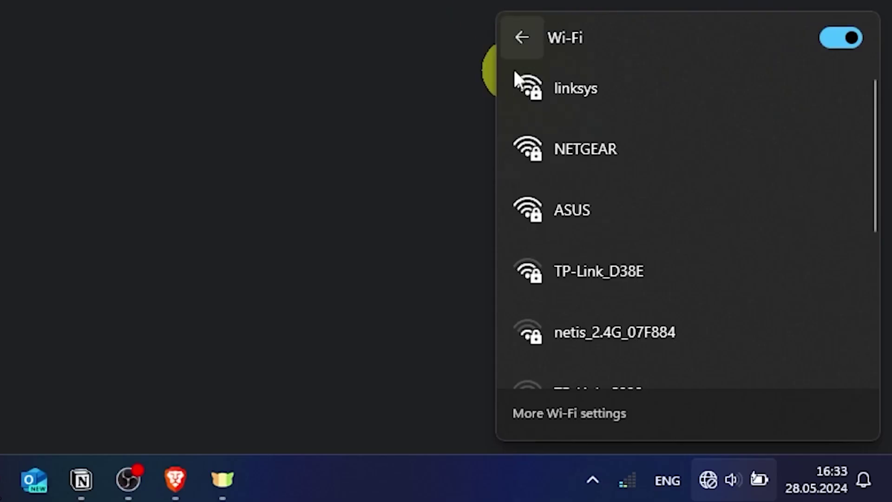
Join the ASUS Wi-Fi network by entering its security key.
left_click(594, 204)
left_click(750, 307)
type("••••••••••")
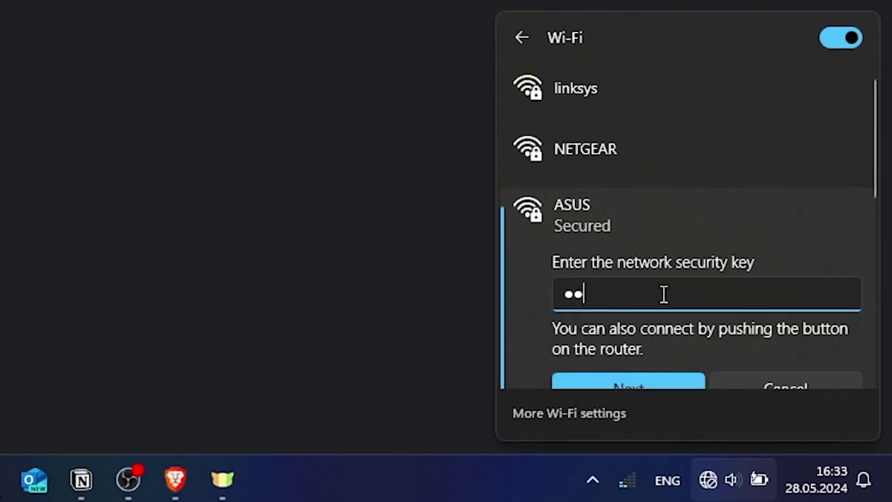
left_click(643, 377)
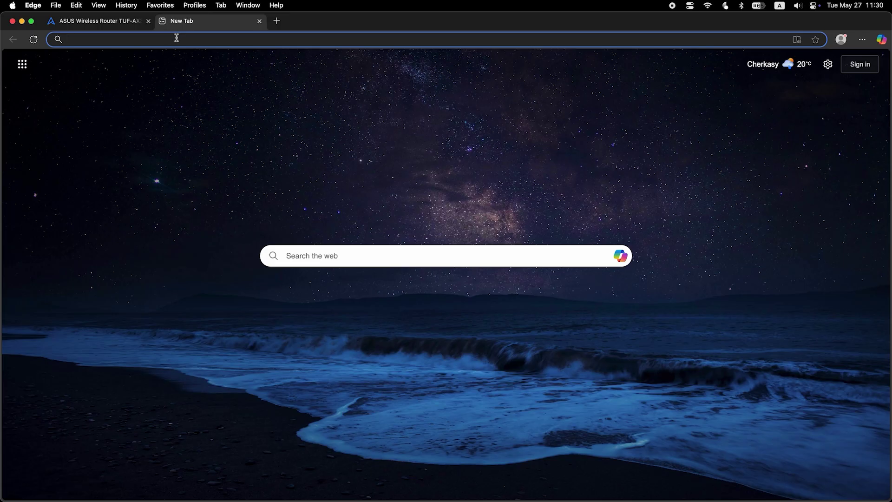
Search Bing for 'fff' from the address bar to confirm internet access.
type("fff")
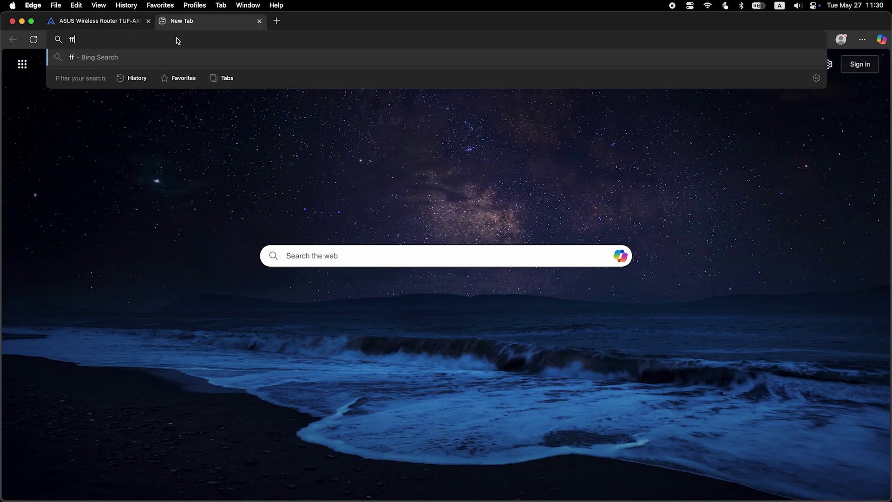
key("Return")
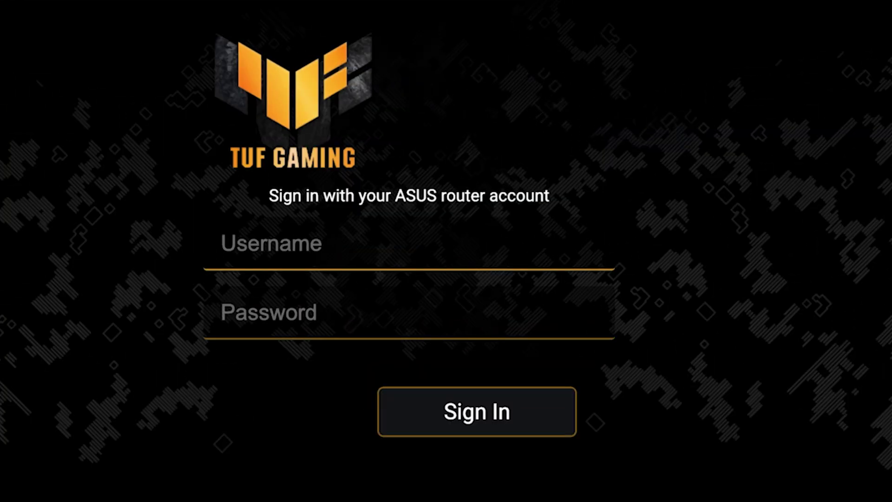
Sign in to the router as admin with the router password.
left_click(595, 253)
type("admin")
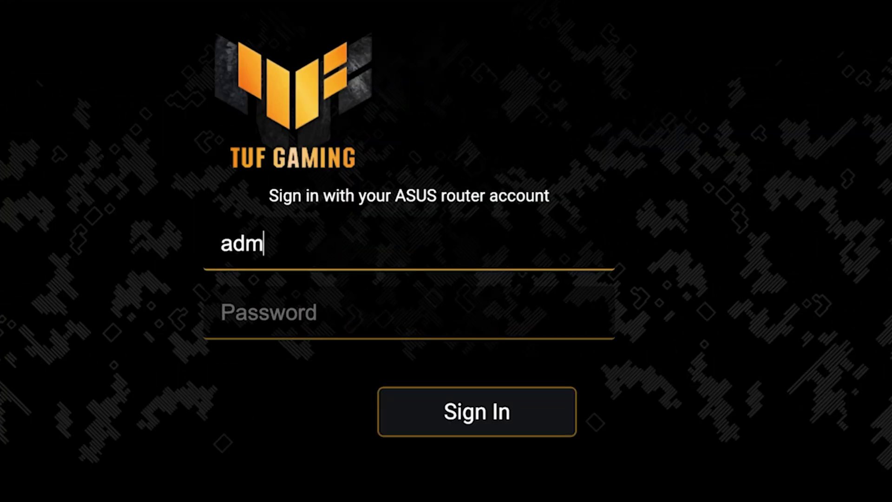
key("Tab")
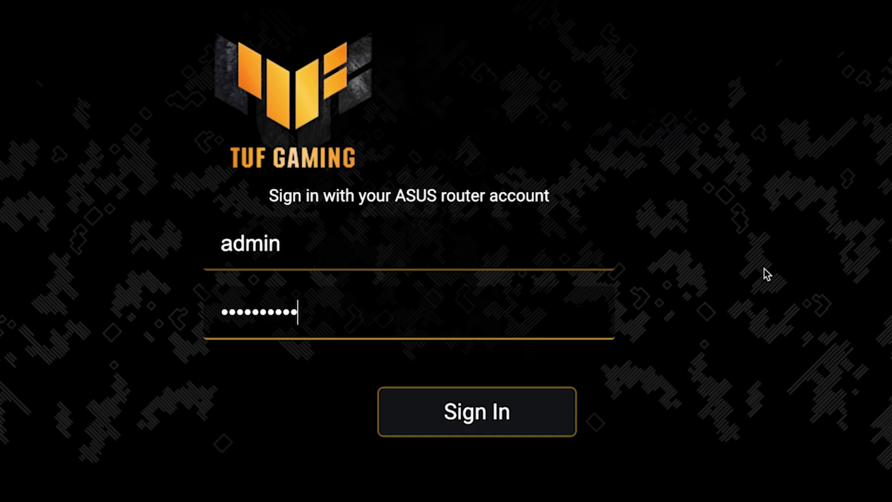
key("Return")
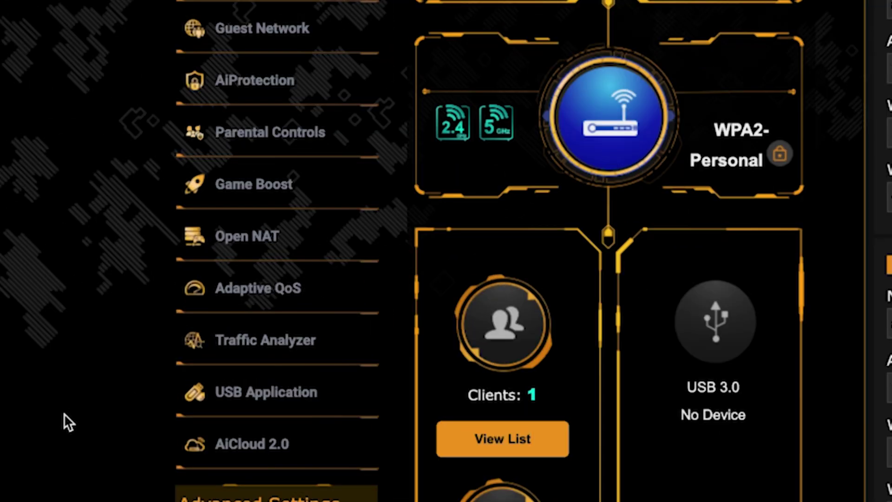
Go to the WAN page under Advanced Settings in the sidebar.
scroll(141, 359, "down", 3)
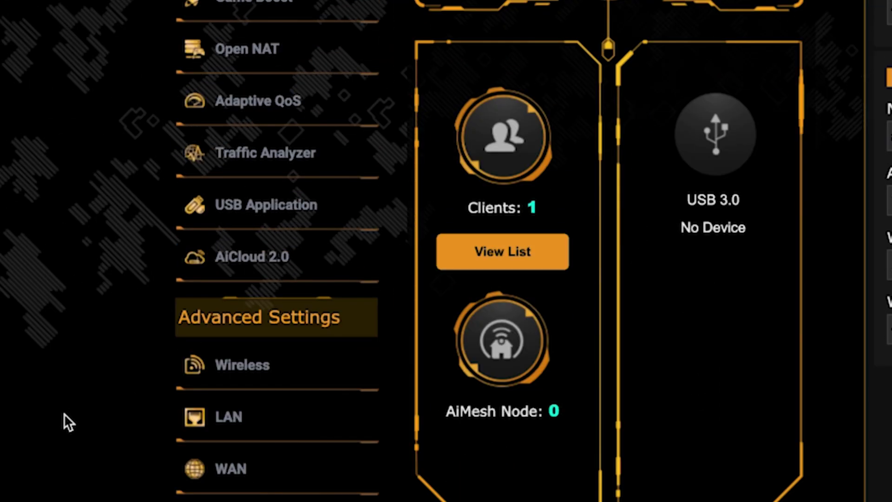
scroll(64, 414, "down", 5)
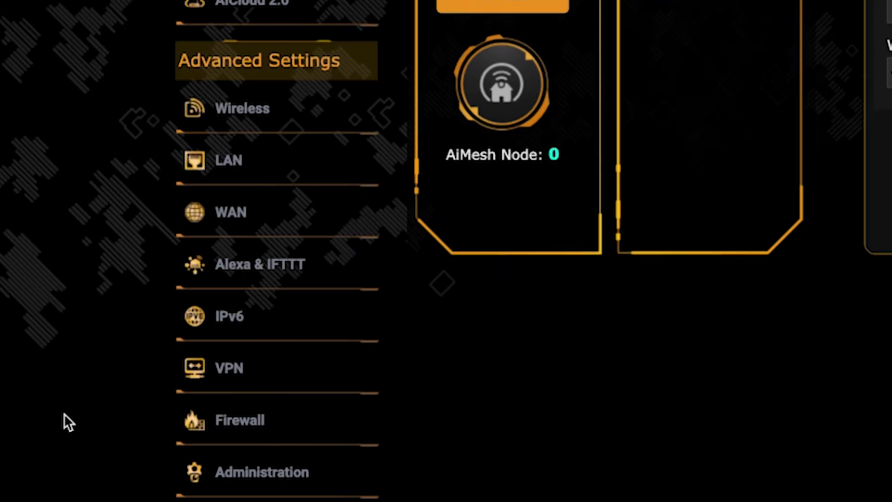
left_click(289, 218)
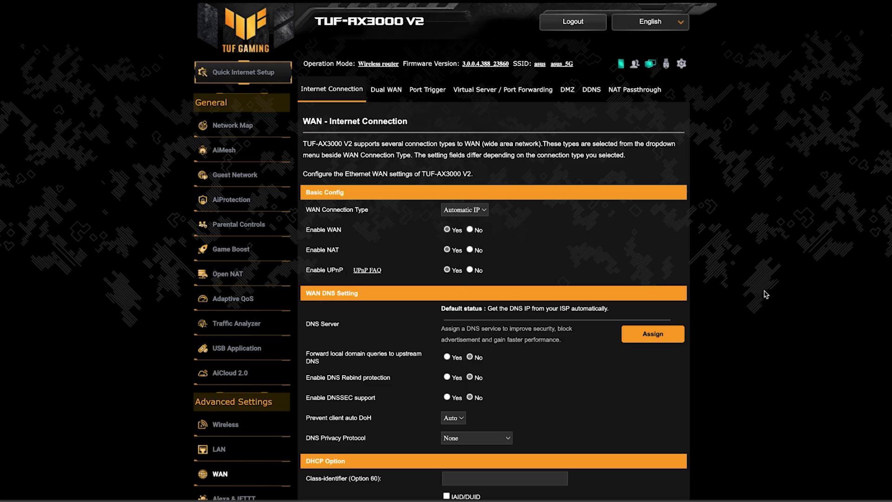
scroll(766, 293, "down", 6)
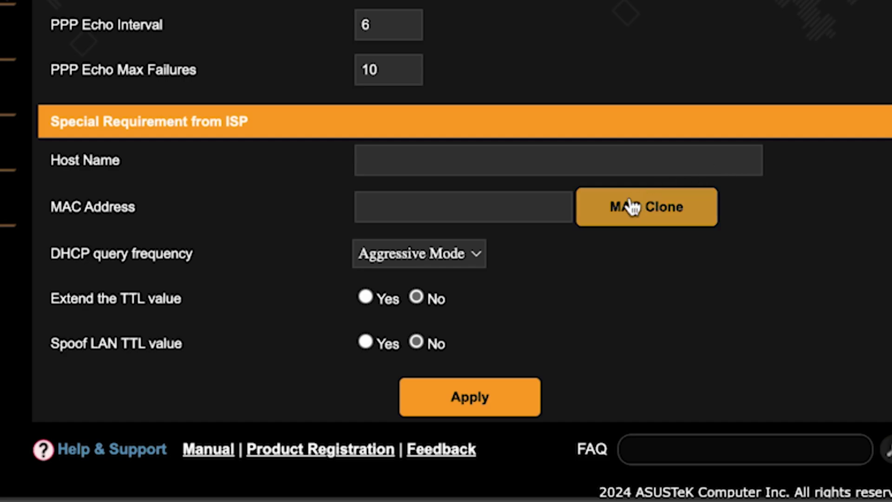
left_click(632, 206)
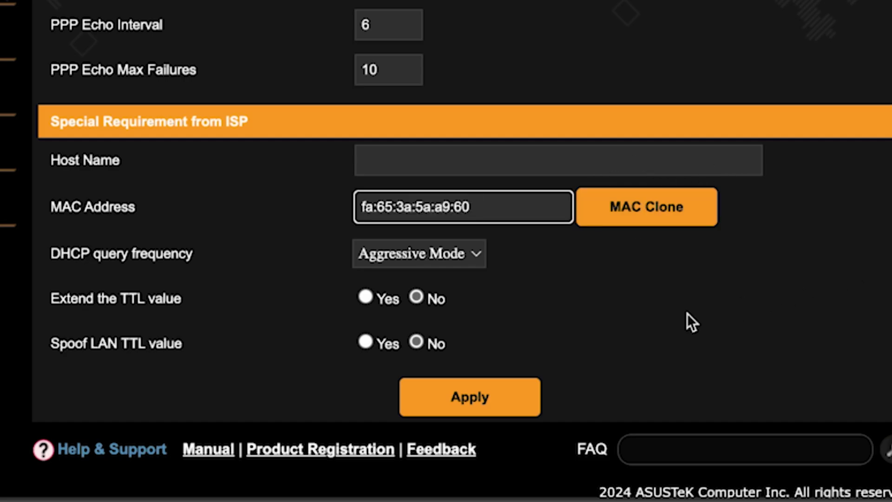
left_click(479, 395)
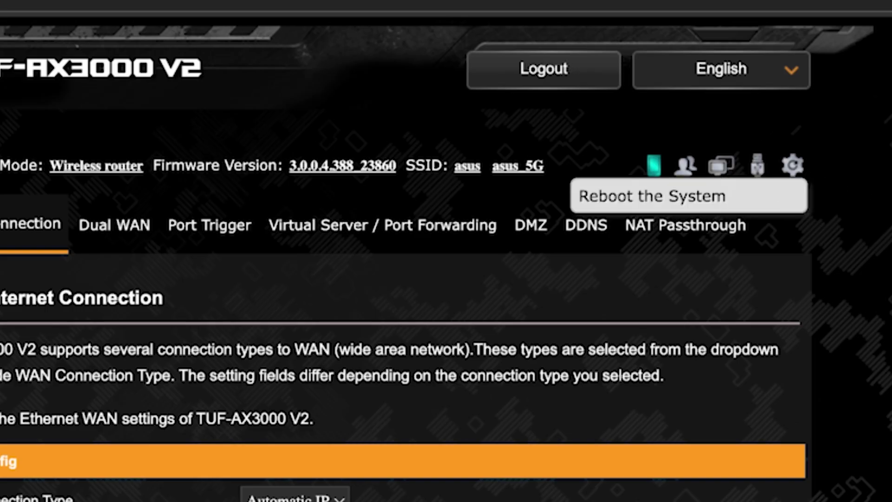
Reboot the router from the Reboot the System gear icon, confirming with OK.
left_click(794, 167)
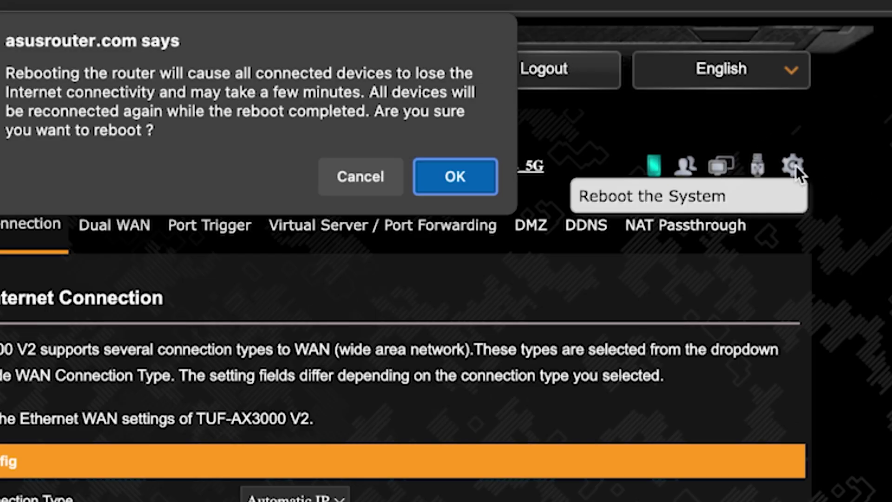
left_click(450, 183)
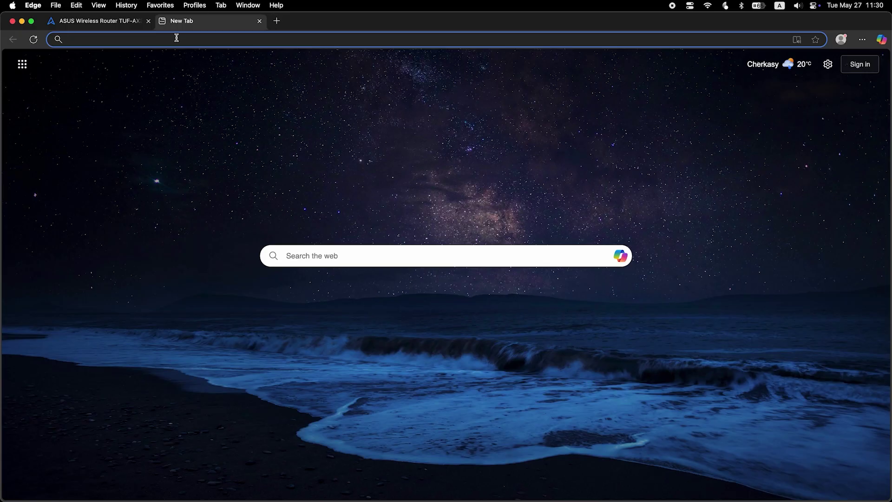
Search Bing for 'fff' to confirm the internet works after the reboot.
type("fff")
key("Return")
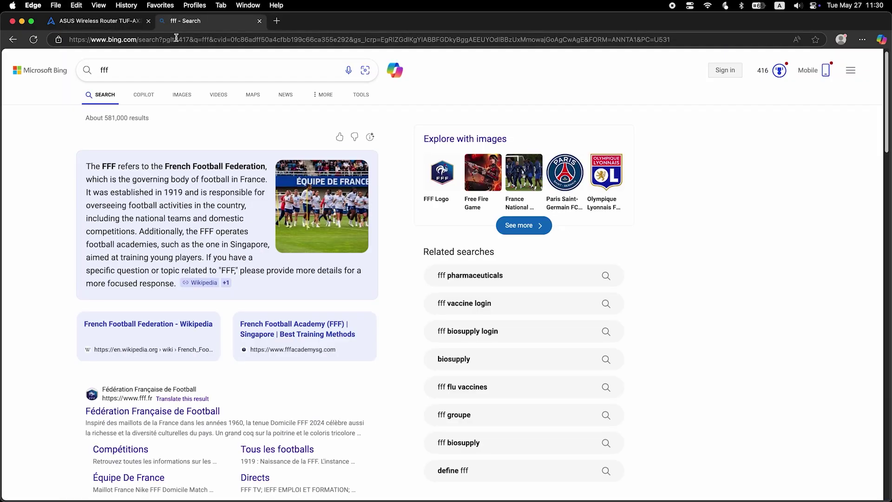